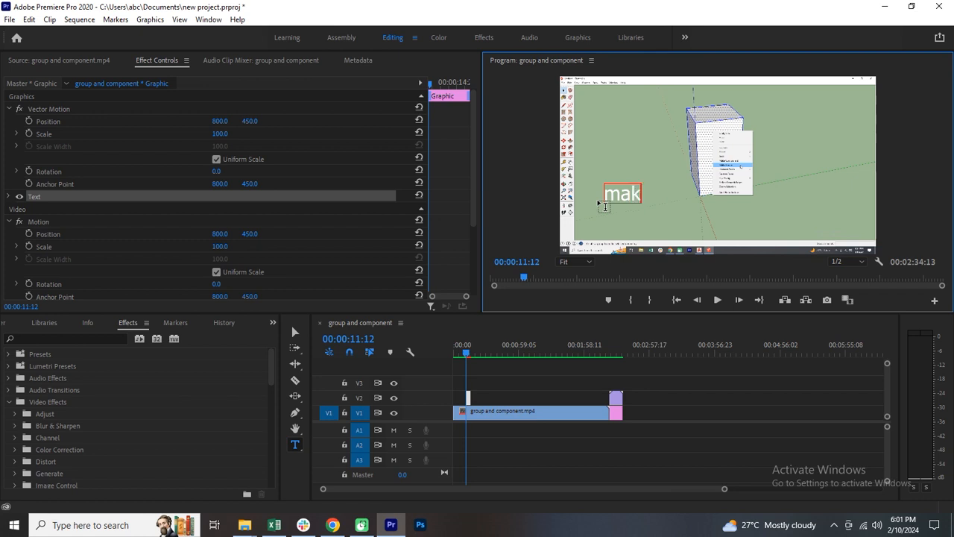
Complete the title text as "make group", scale it down to 54% and place it in the lower-left corner of the video frame
text(group)
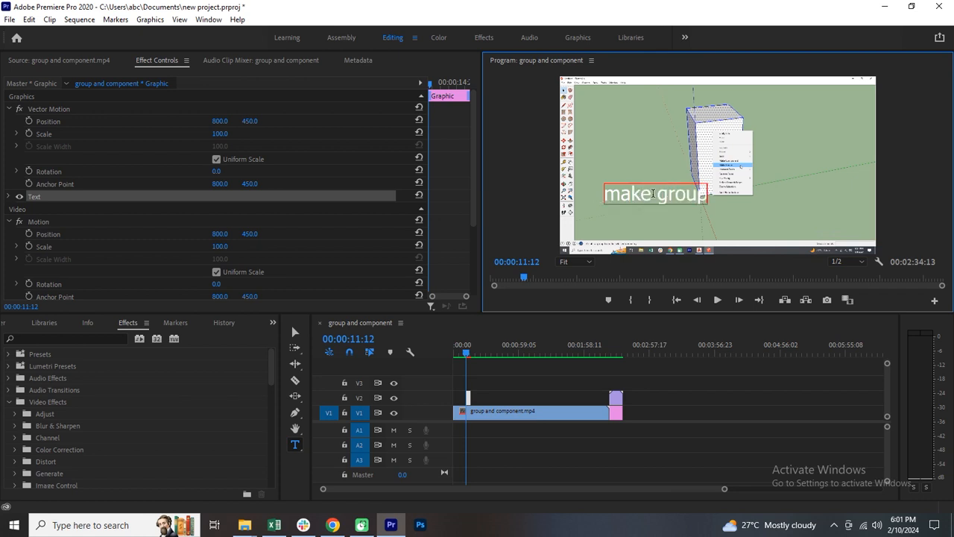
click(295, 331)
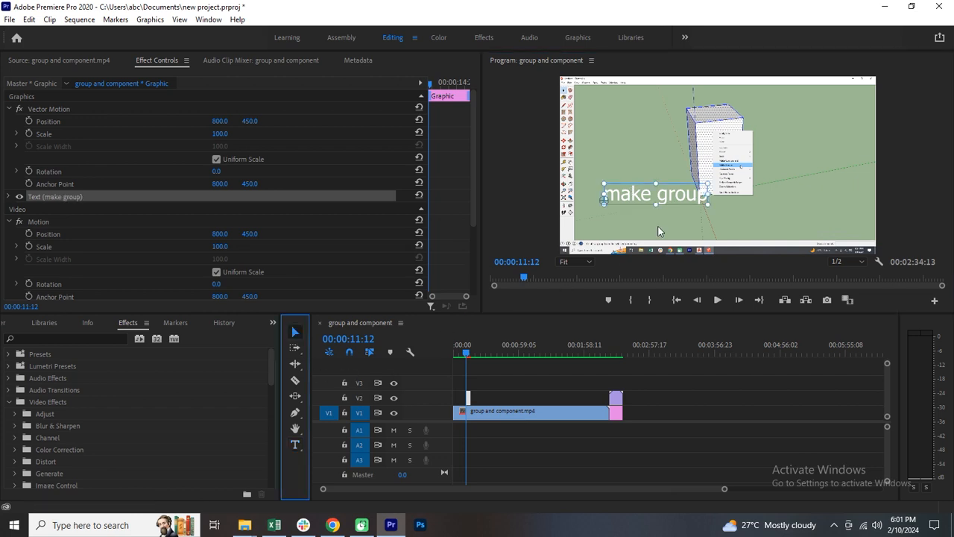
drag(674, 204, 640, 231)
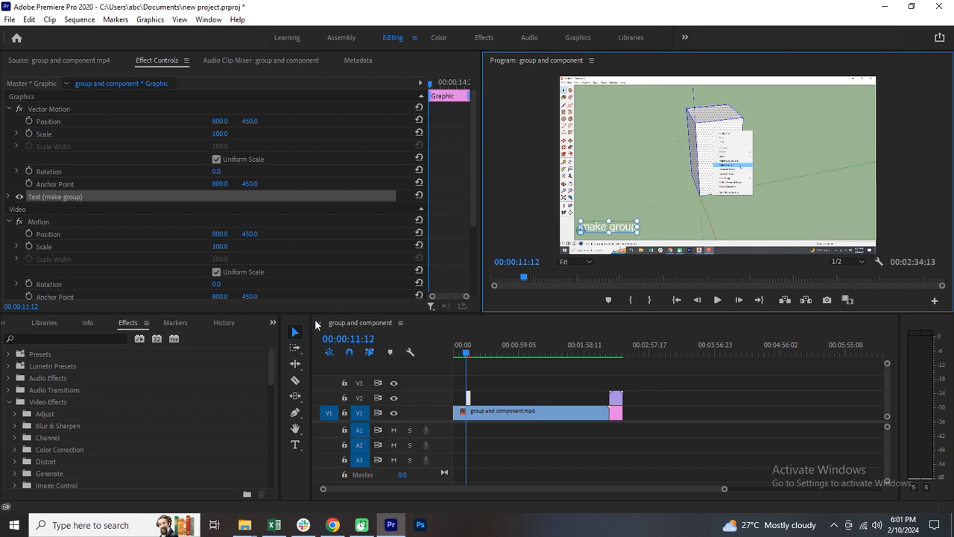
Shift the "make group" title clip earlier on V2 and extend it to about 15 seconds long
drag(469, 400, 467, 402)
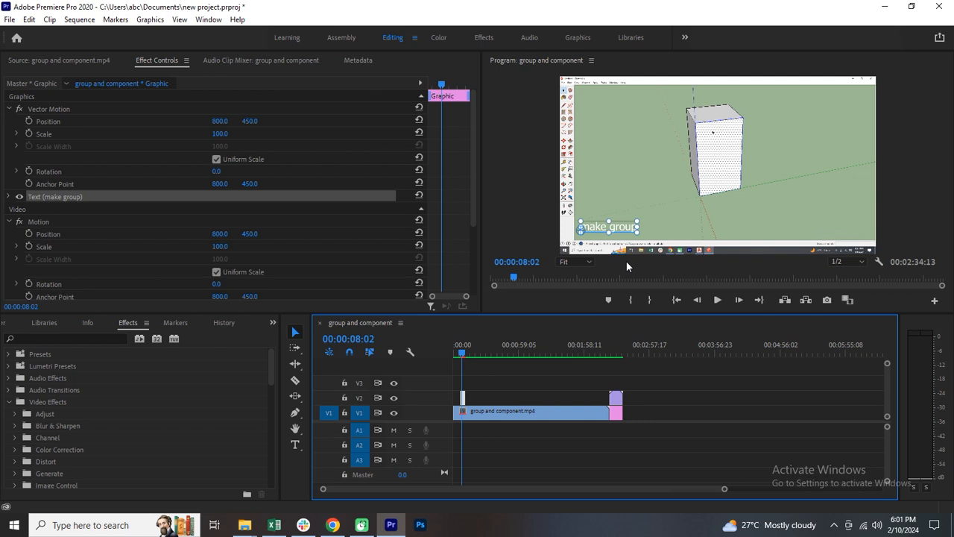
click(611, 195)
click(464, 400)
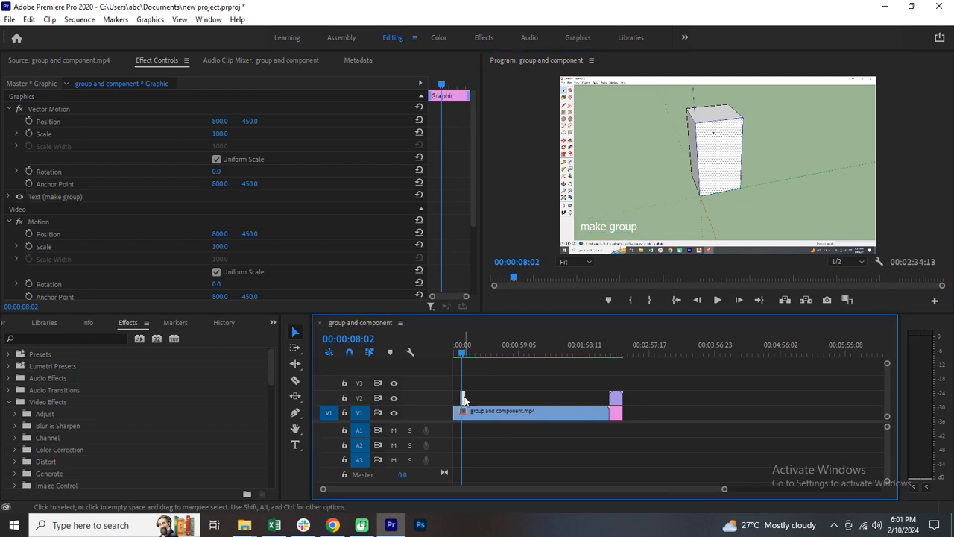
key(equal)
key(equal)
key(equal)
drag(464, 399, 504, 395)
click(546, 382)
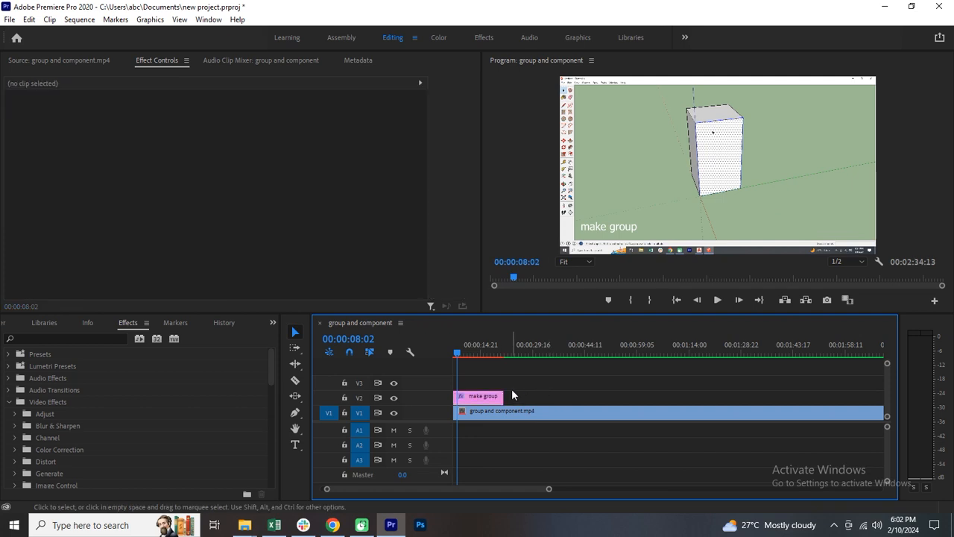
Switch to the Effects workspace and change the "make group" text's fill color to red (FB0202)
click(611, 230)
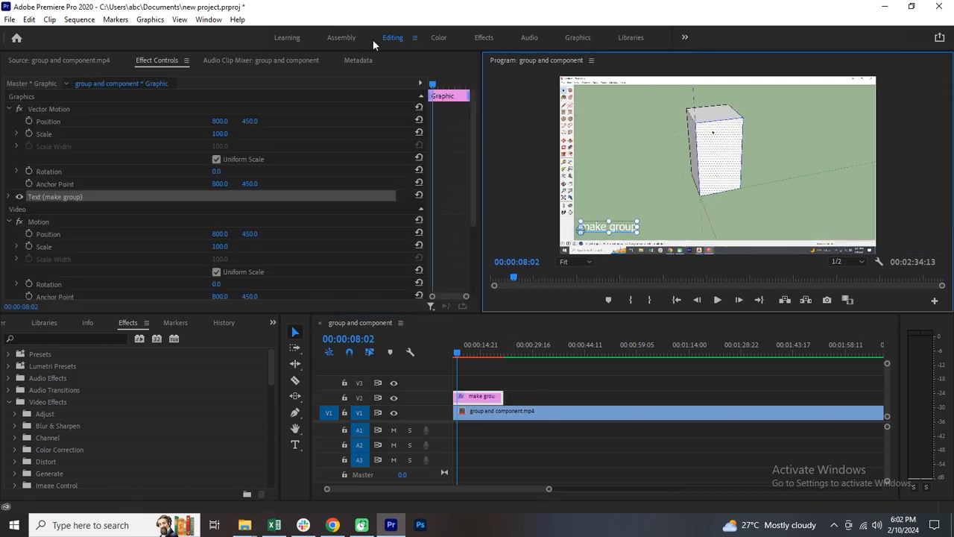
click(484, 38)
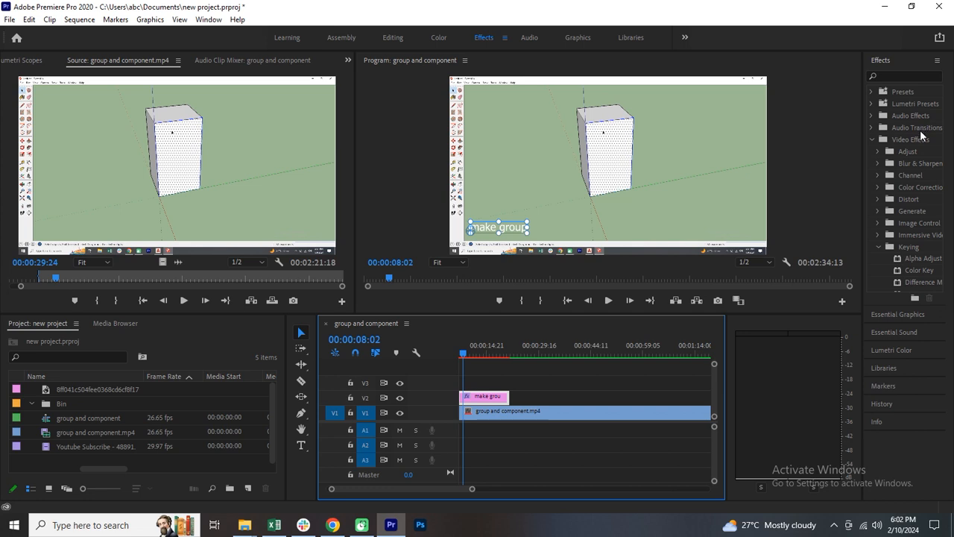
click(900, 140)
click(873, 140)
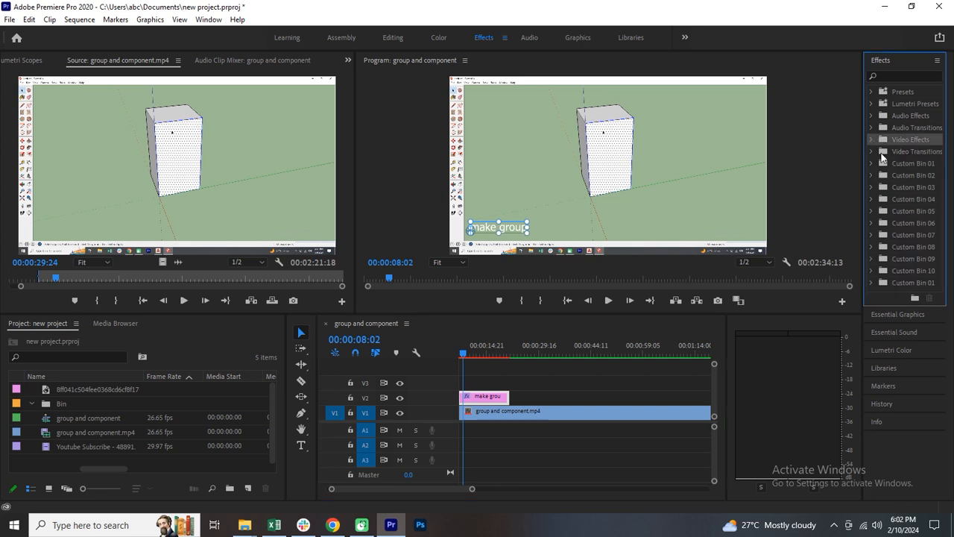
click(906, 315)
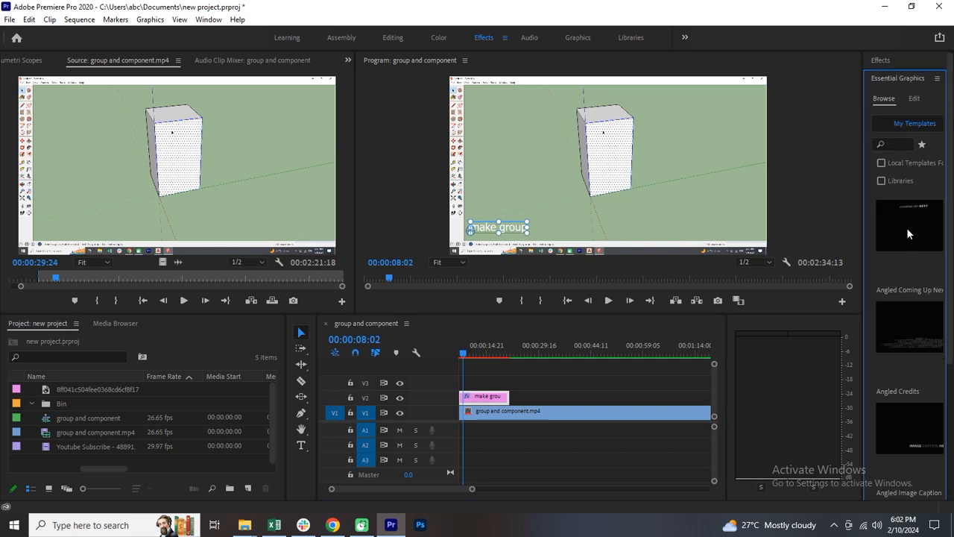
click(914, 99)
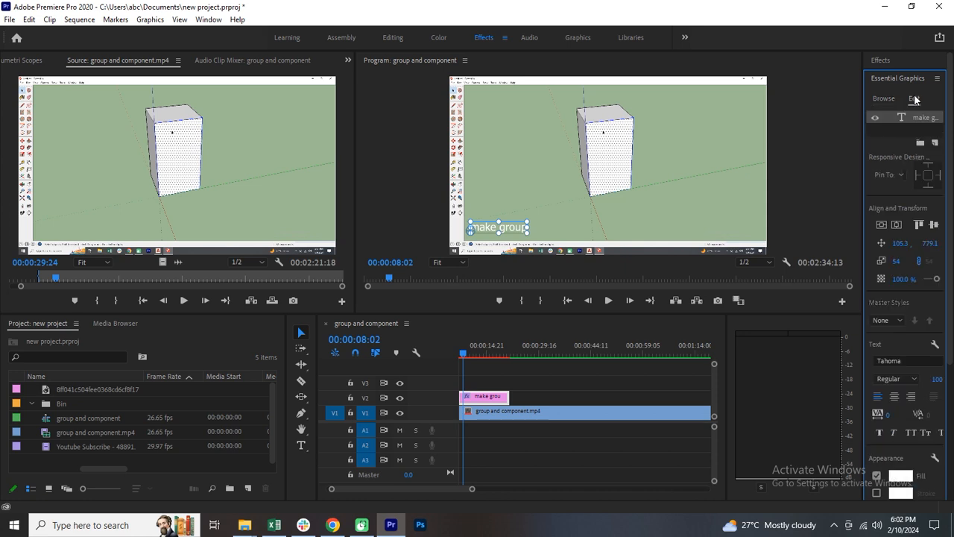
click(907, 479)
click(480, 334)
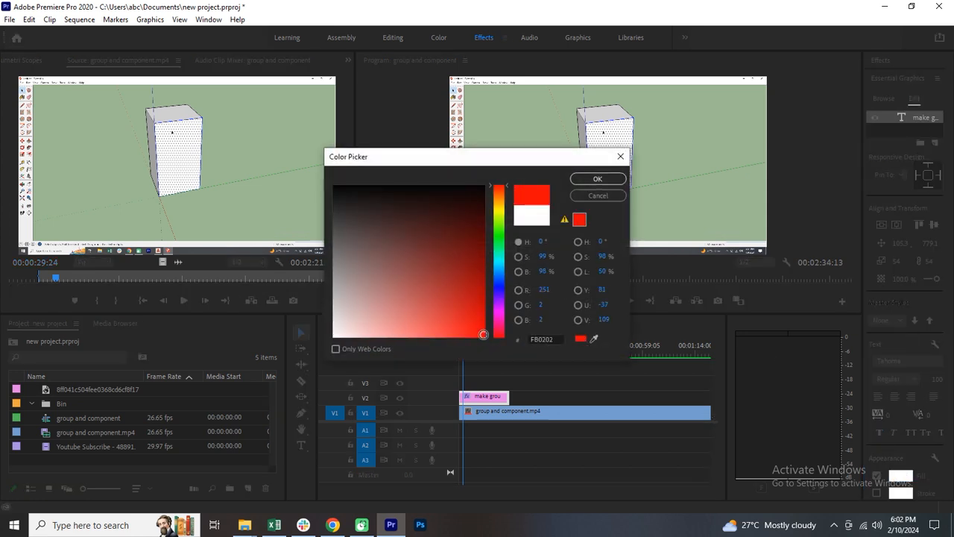
click(595, 179)
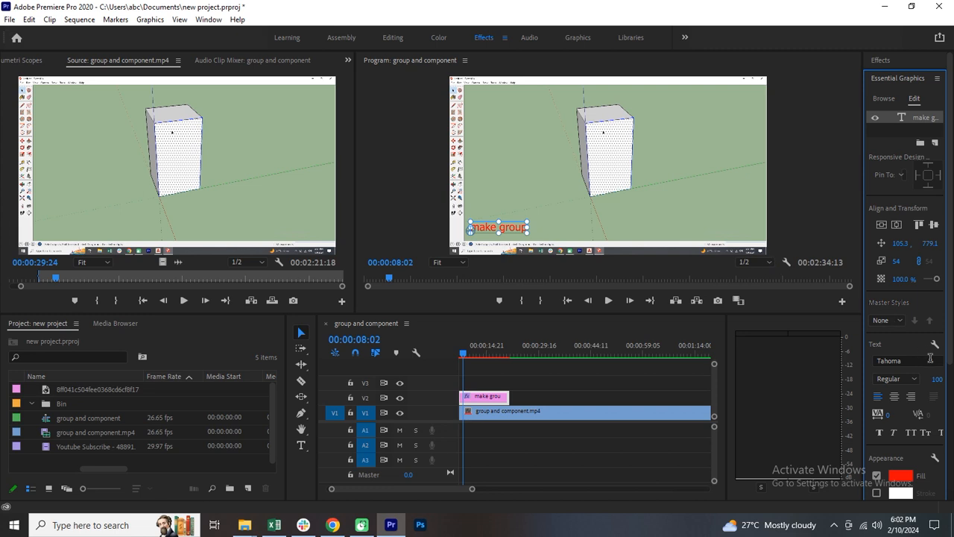
Enable a drop shadow on the "make group" text and deselect the text layer
scroll(941, 335, down, 1)
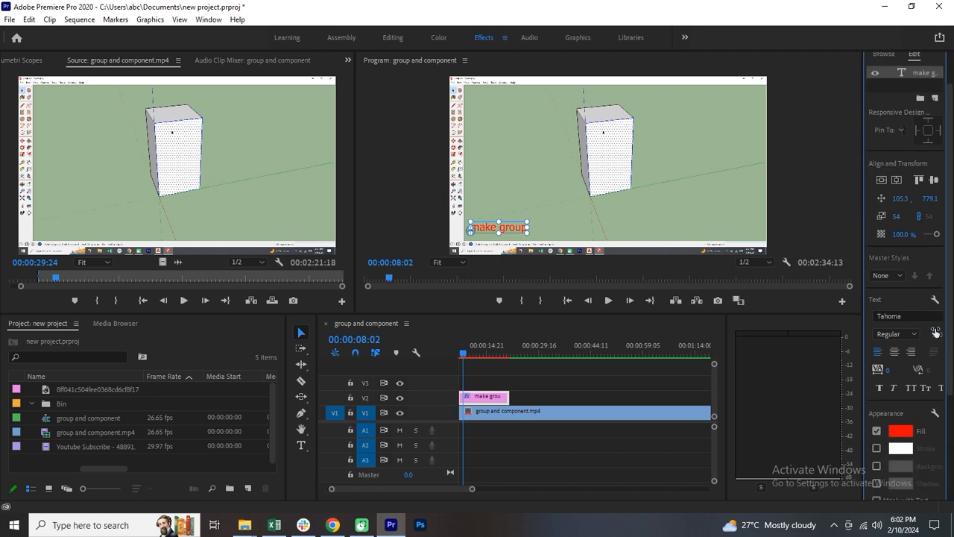
scroll(902, 436, up, 1)
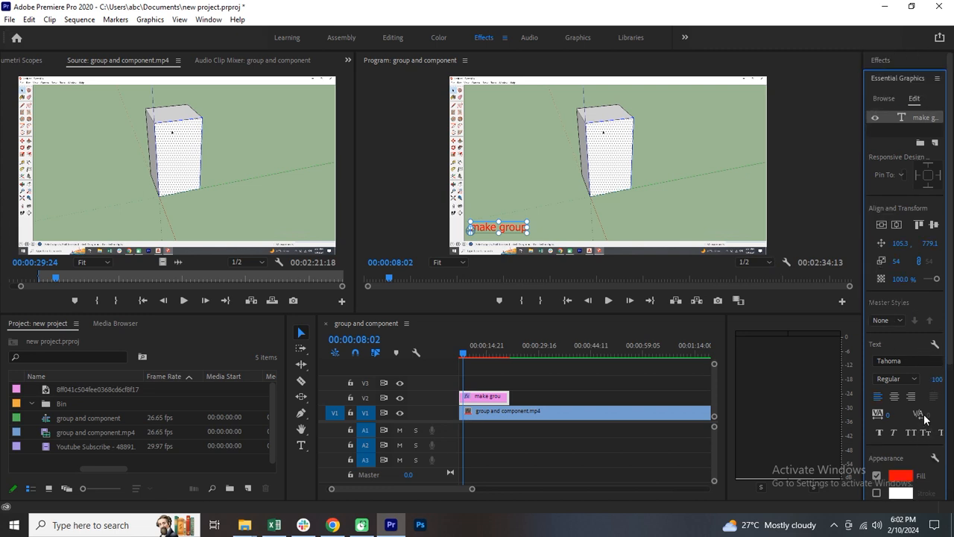
scroll(926, 413, down, 2)
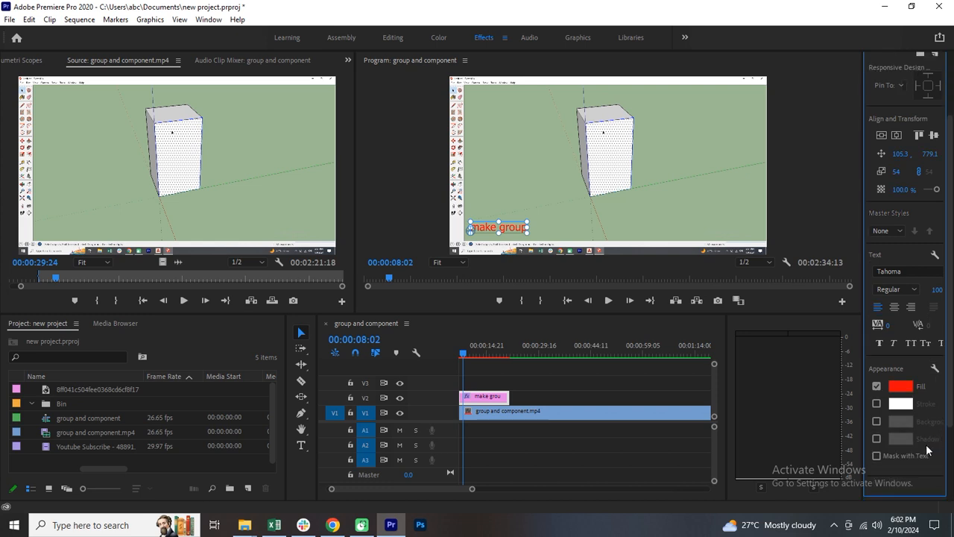
click(876, 438)
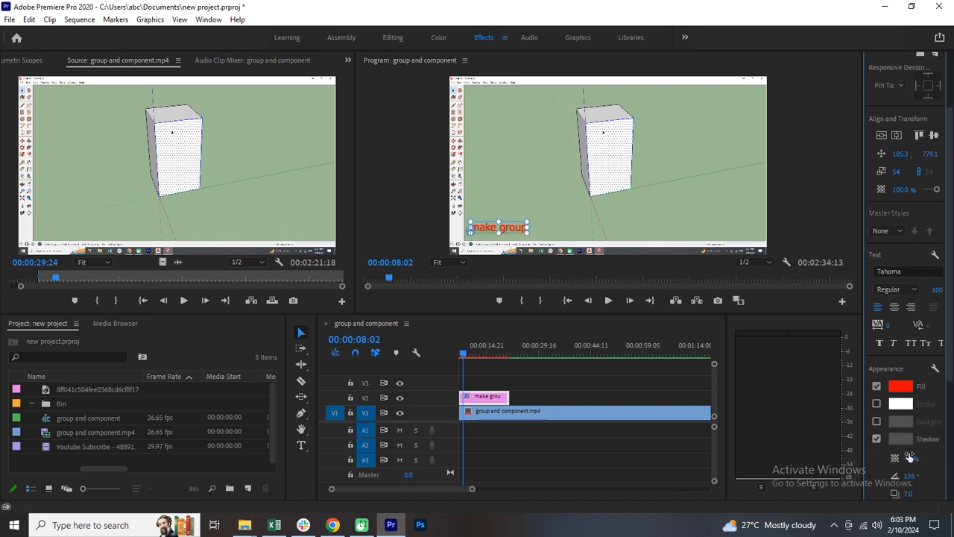
click(642, 207)
click(514, 228)
click(532, 205)
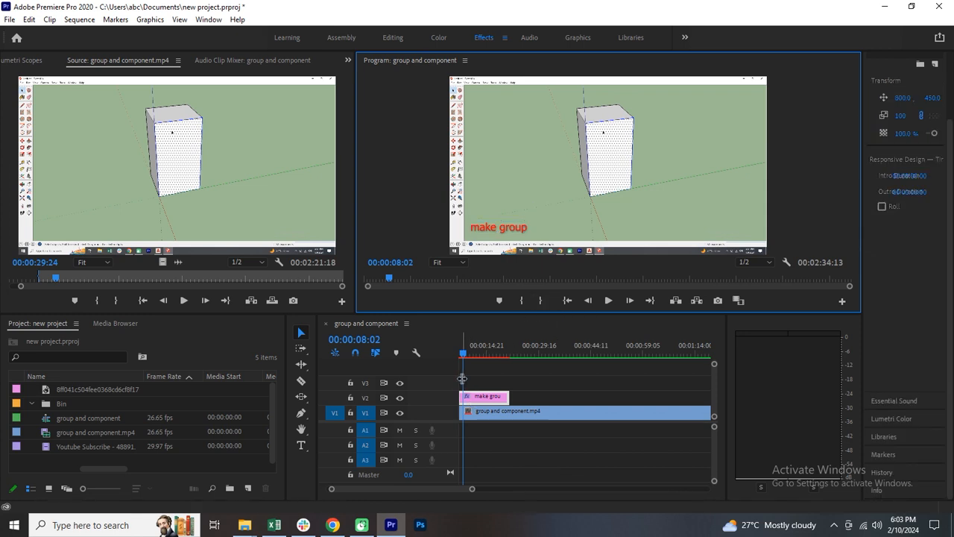
Play the opening and move the "make group" clip later so it starts at about 10 seconds
drag(463, 353, 451, 378)
key(space)
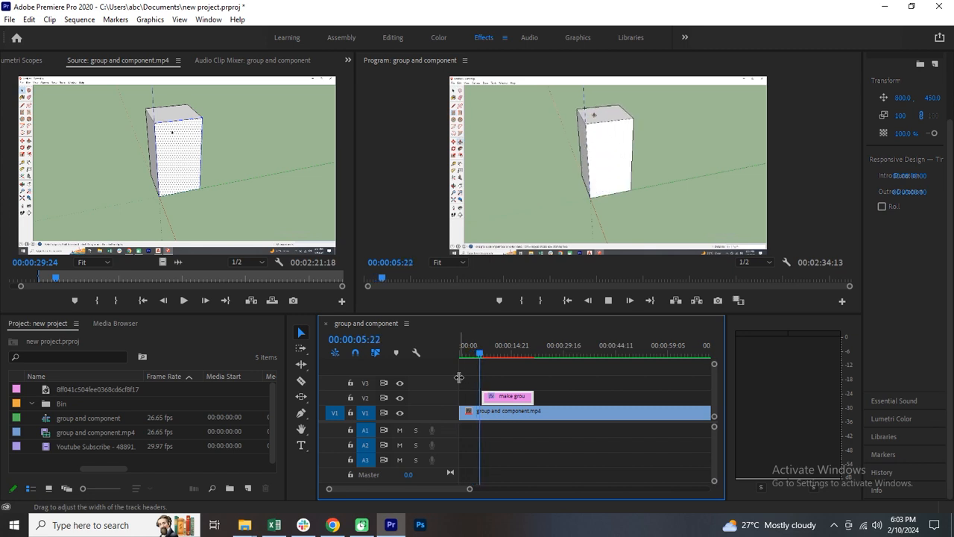
key(space)
drag(511, 401, 525, 401)
key(space)
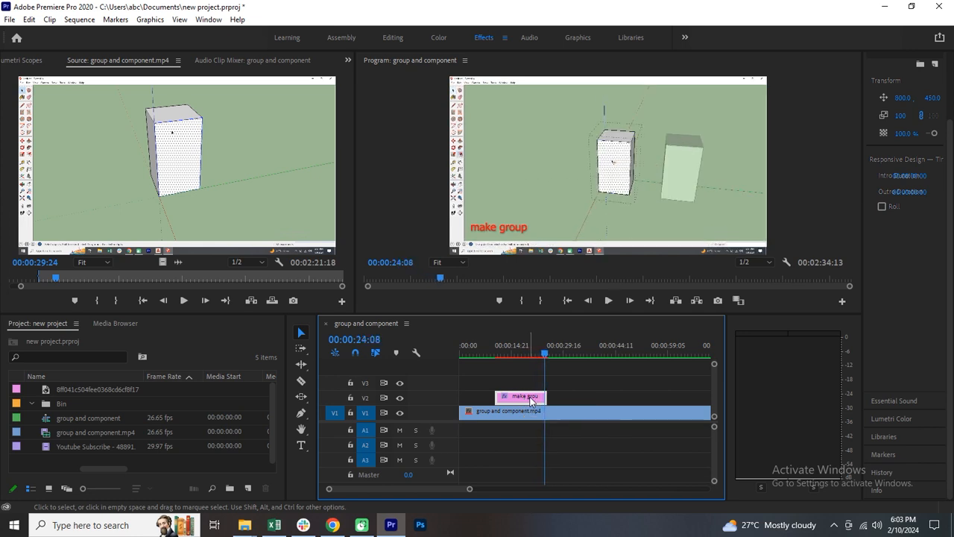
Trim the end of the "make group" clip back to about 17 seconds while checking it in playback
drag(544, 397, 530, 397)
drag(544, 353, 472, 382)
key(space)
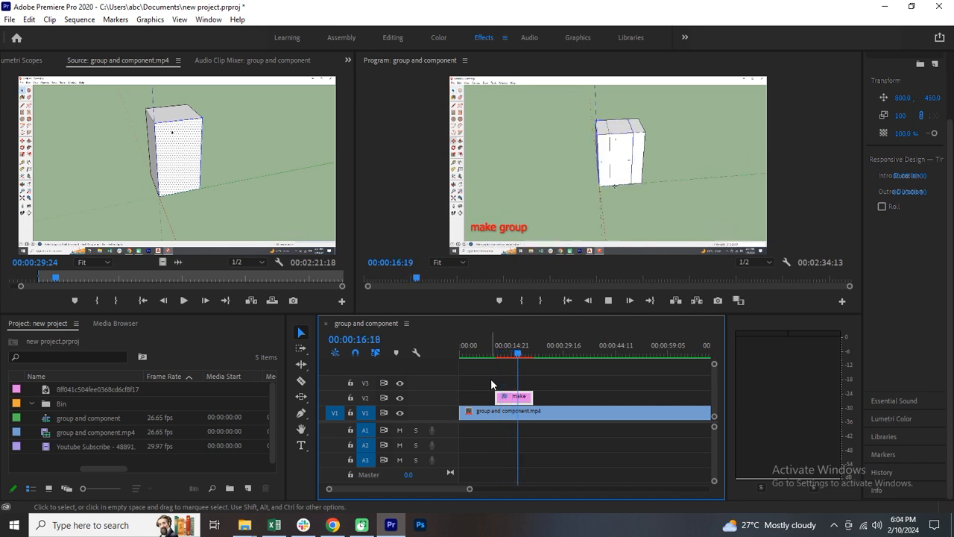
key(space)
drag(529, 396, 520, 397)
Play back the "make group" title section and trim the clip's end slightly shorter
key(Up)
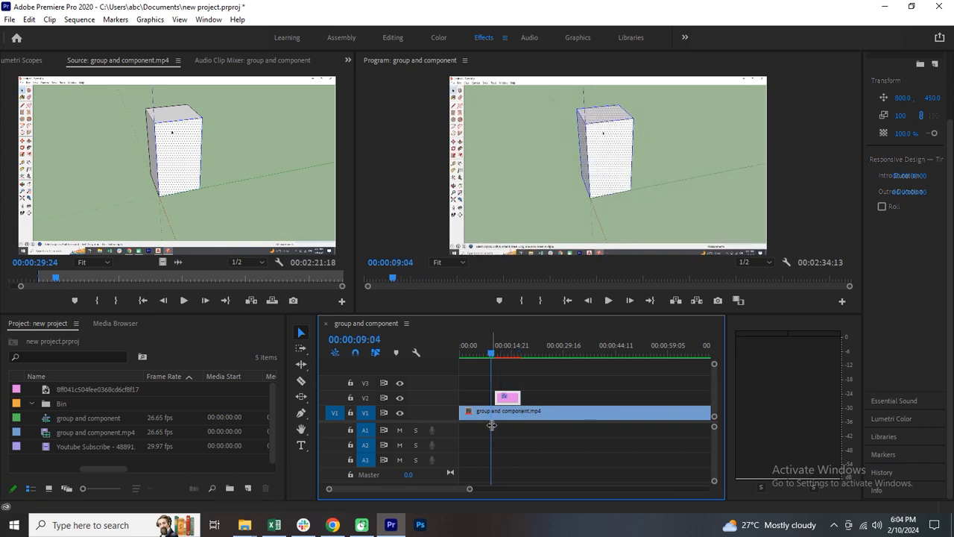
key(space)
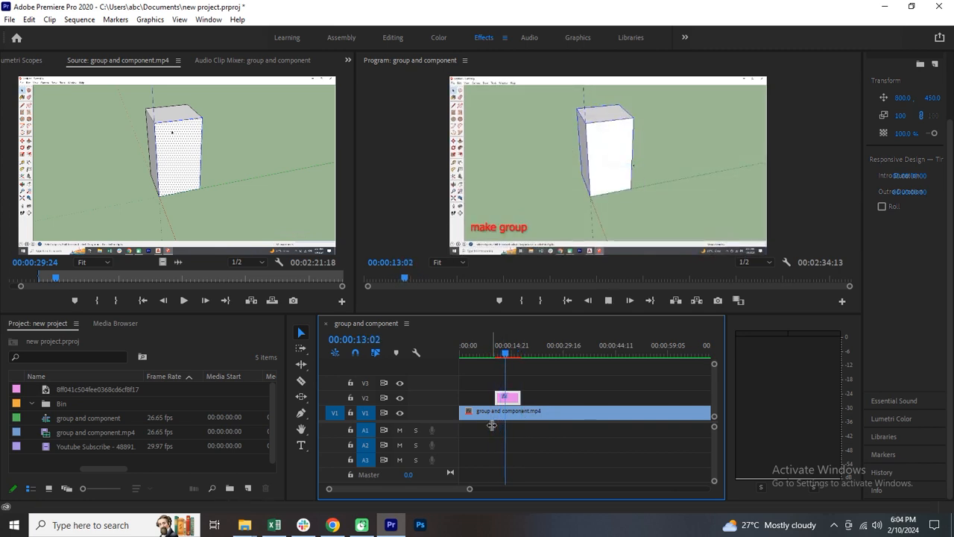
key(space)
key(equal)
key(equal)
drag(512, 398, 474, 426)
key(space)
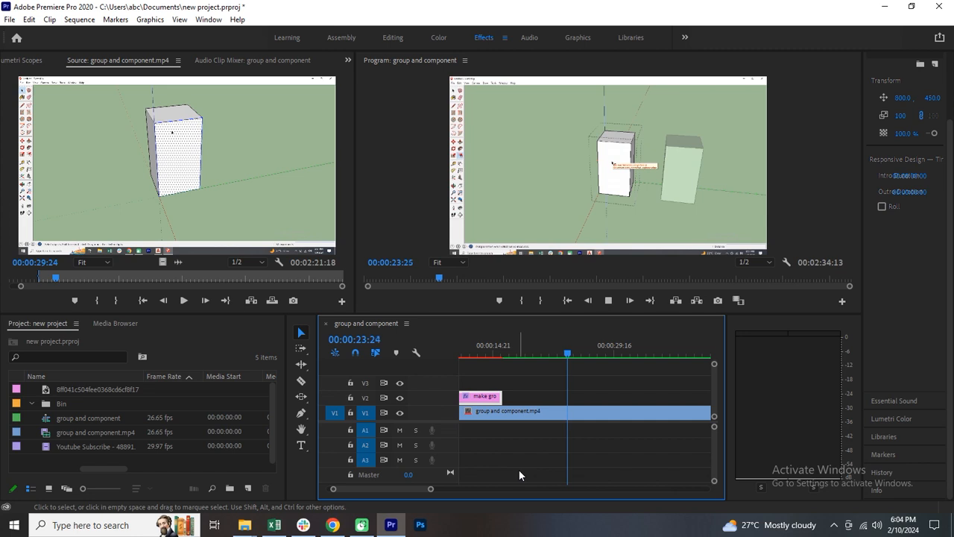
Add a title reading "make component" at 00:00:54:04 and position it in the lower-left corner of the frame
scroll(530, 456, down, 5)
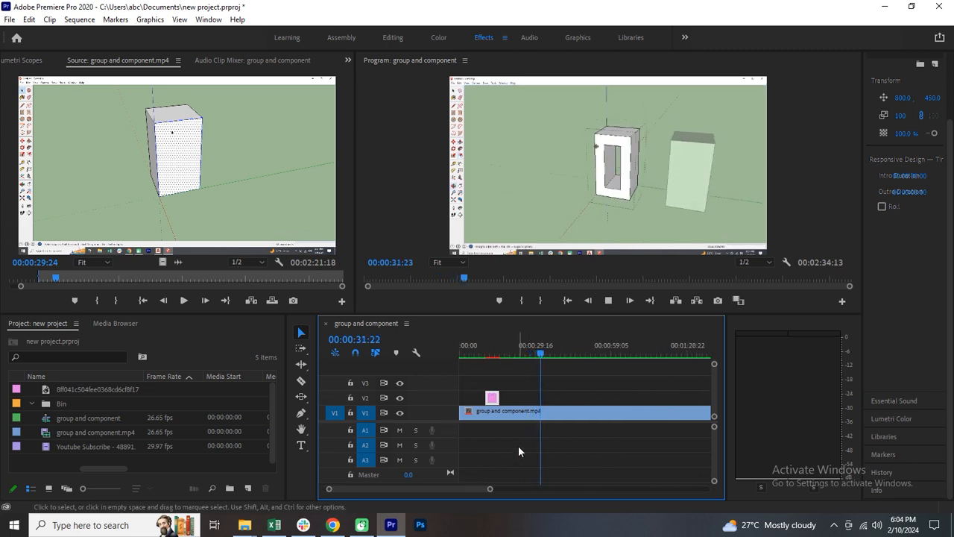
drag(543, 431, 598, 440)
key(space)
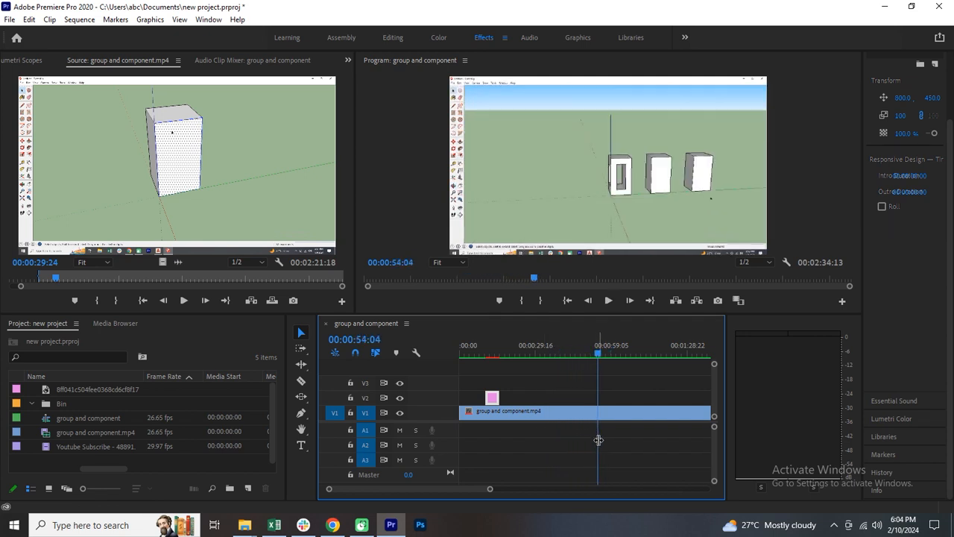
click(301, 445)
click(503, 216)
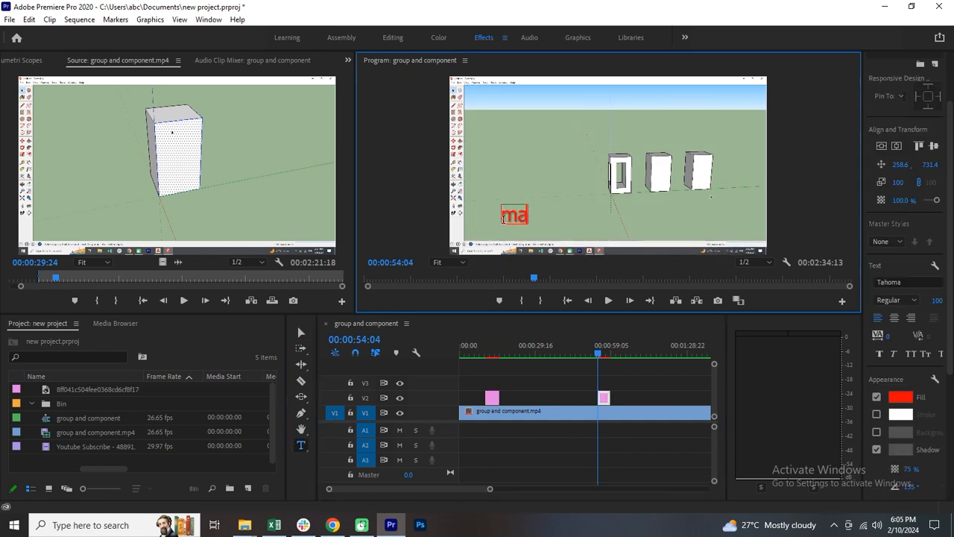
text(make component)
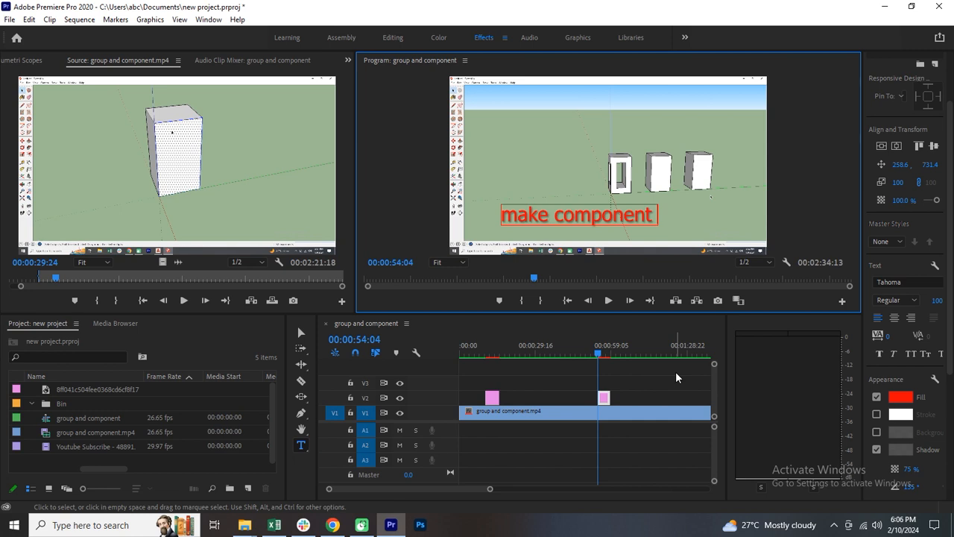
click(306, 333)
drag(602, 223, 574, 239)
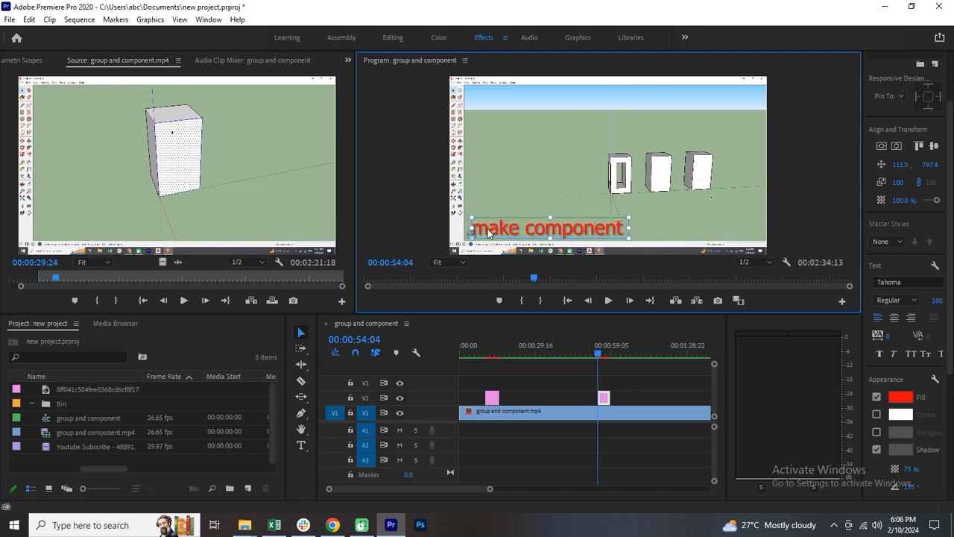
Capitalize the first letter of the second title so it reads "Make component"
click(303, 446)
click(485, 231)
key(BackSpace)
text(M)
click(301, 333)
click(527, 220)
Scale the "Make component" text down to 66% with the playhead at 00:00:55:09
key(Left)
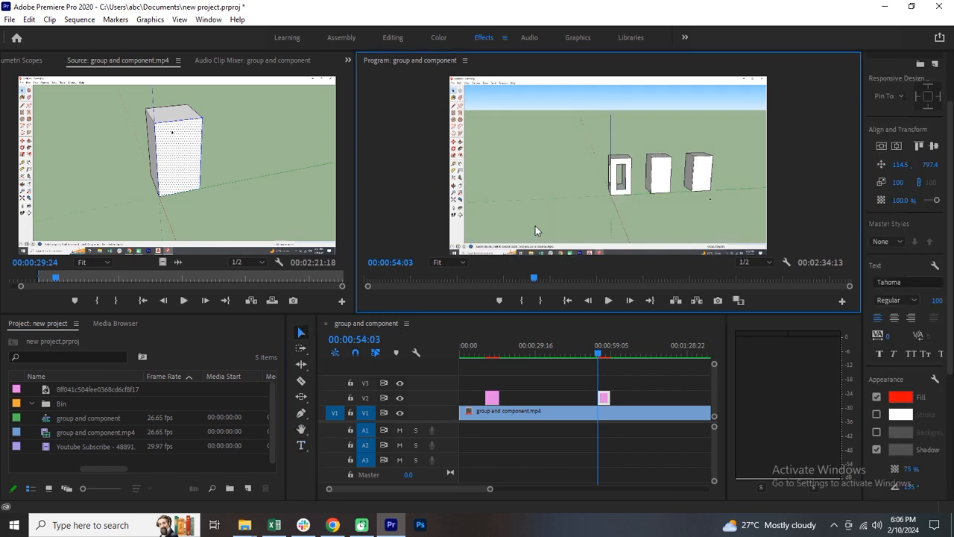
click(601, 423)
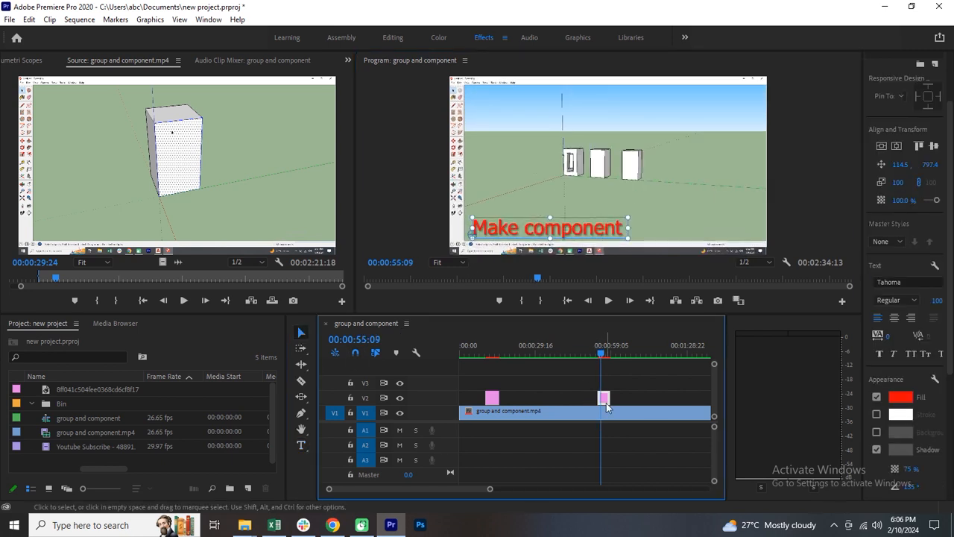
drag(628, 218, 613, 224)
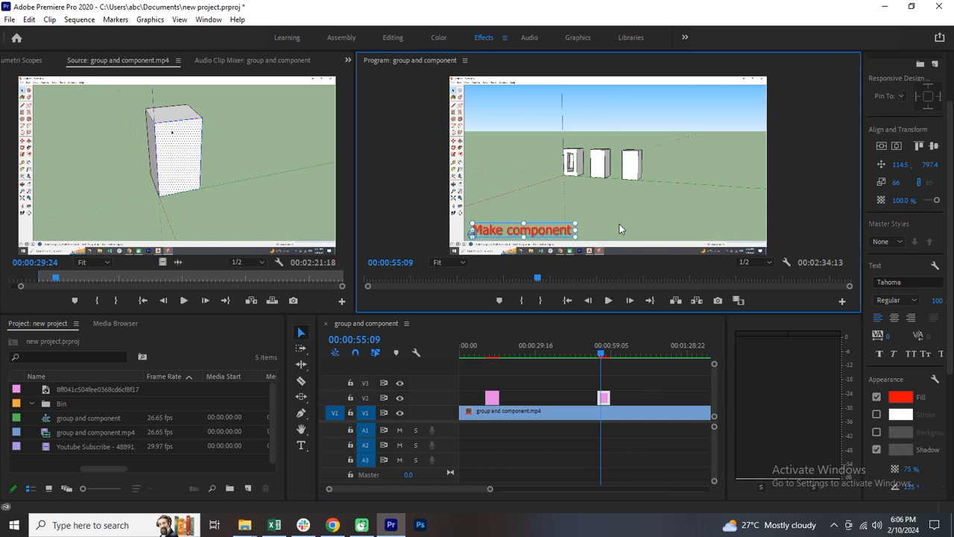
click(619, 225)
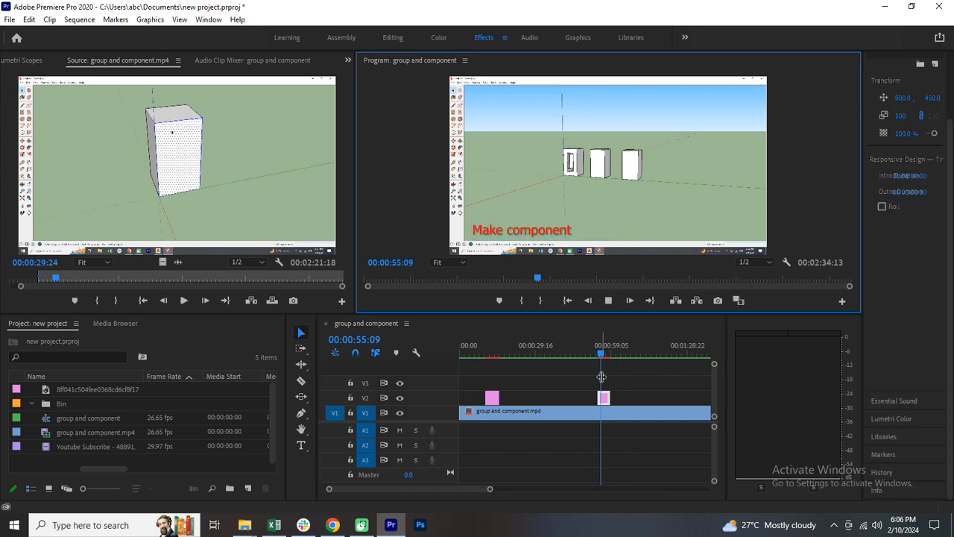
Move the "Make component" clip later on V2 to start at about 58 seconds and play back that section
key(space)
drag(603, 398, 613, 395)
key(space)
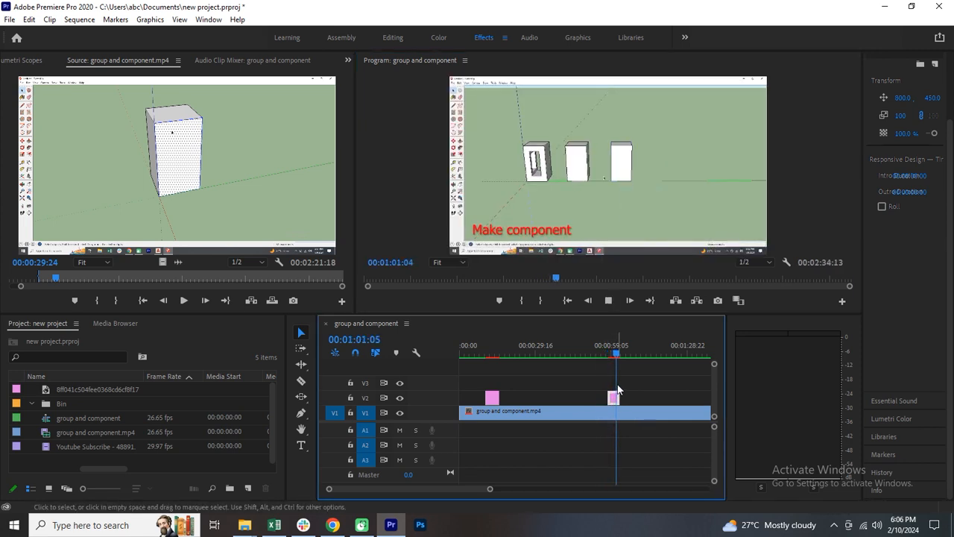
key(space)
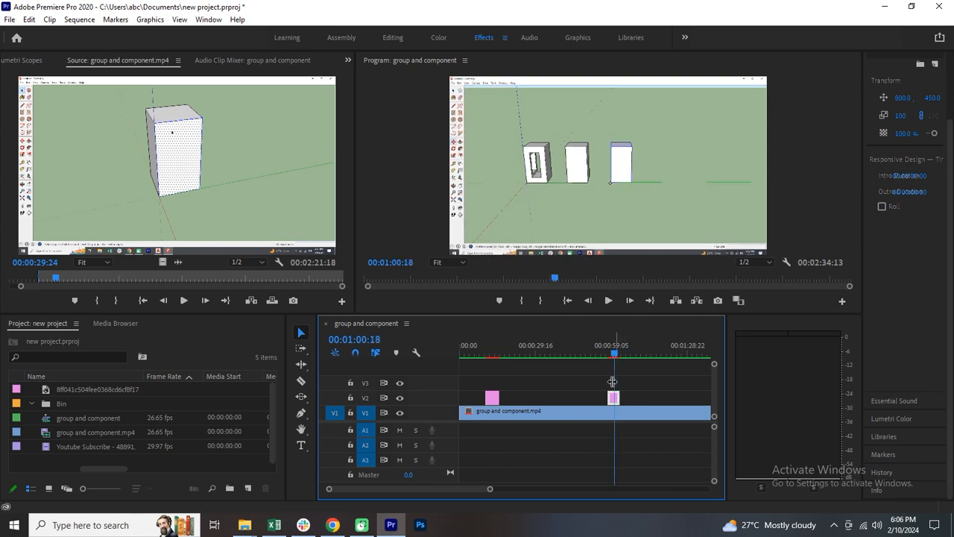
key(space)
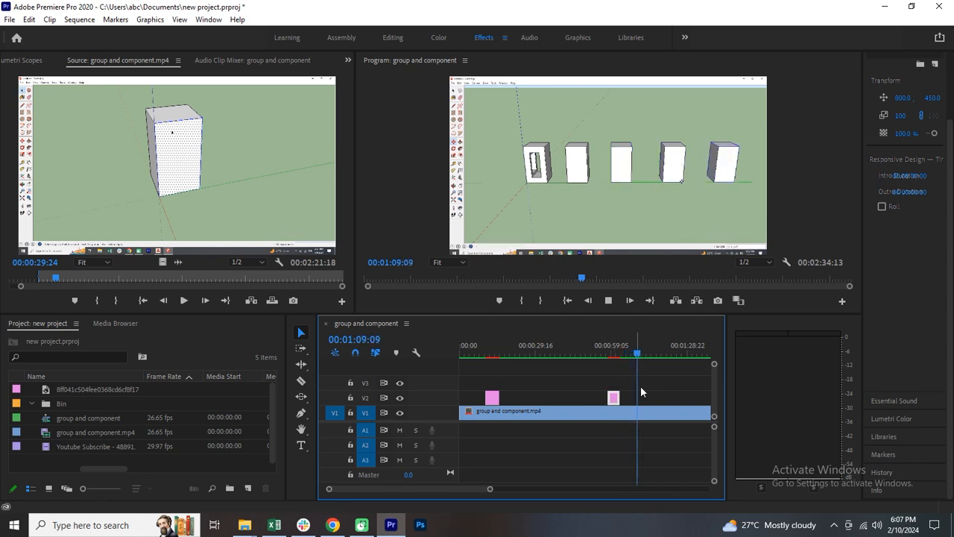
Render the sequence preview and export the sequence as group and component.mp4 in H.264 with the Match Source - High bitrate preset
key(Return)
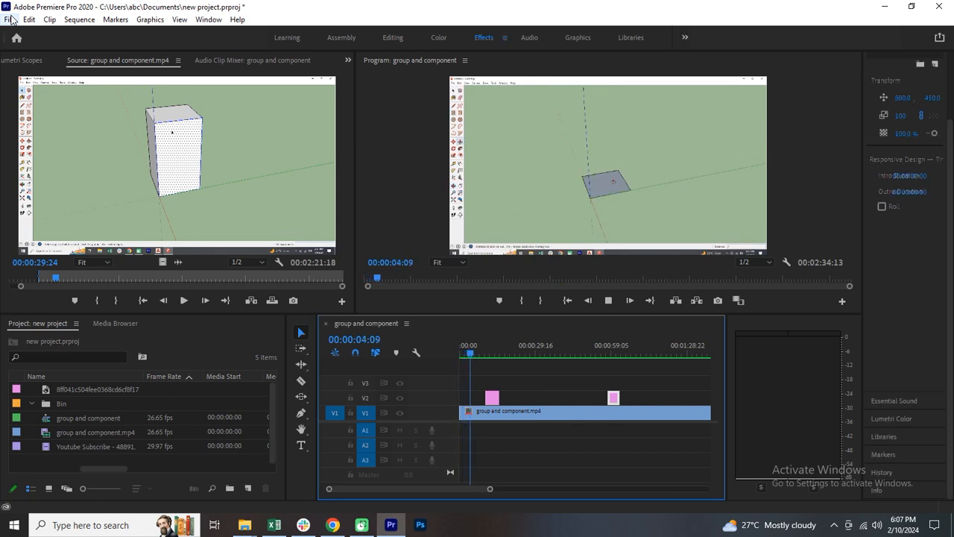
click(11, 20)
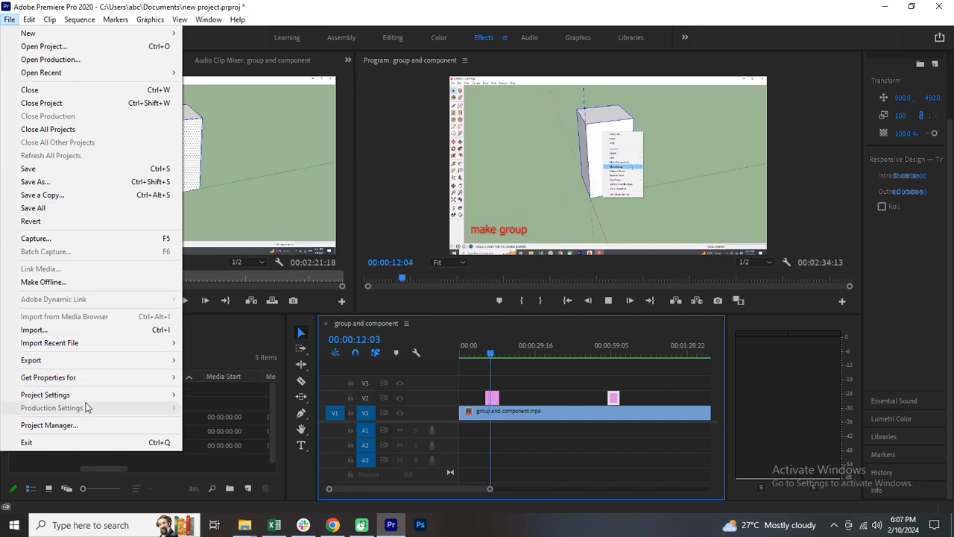
mouse_move(75, 360)
click(238, 361)
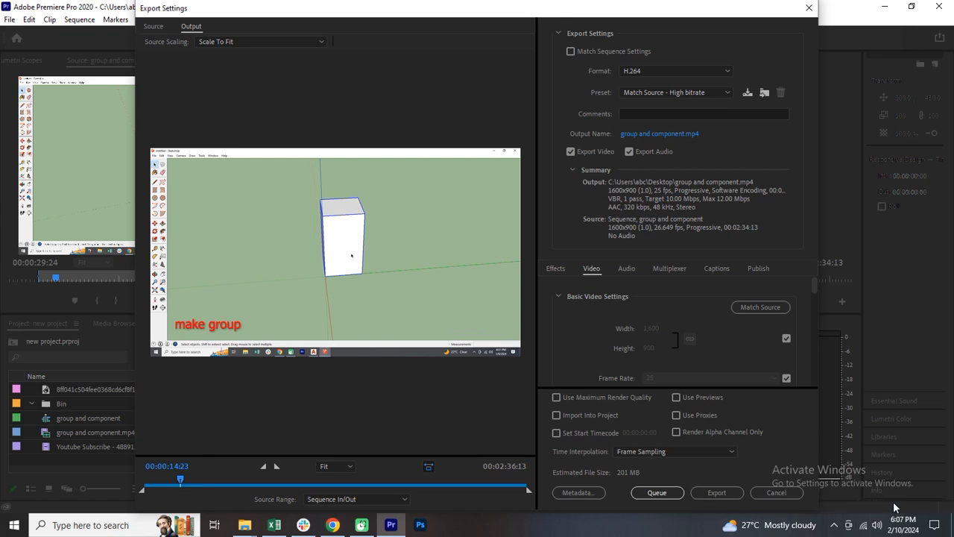
click(715, 492)
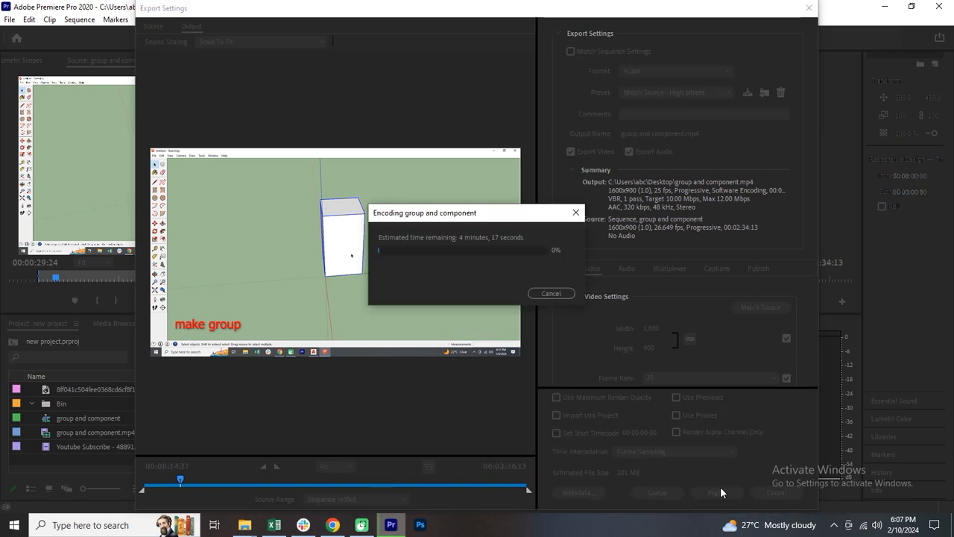